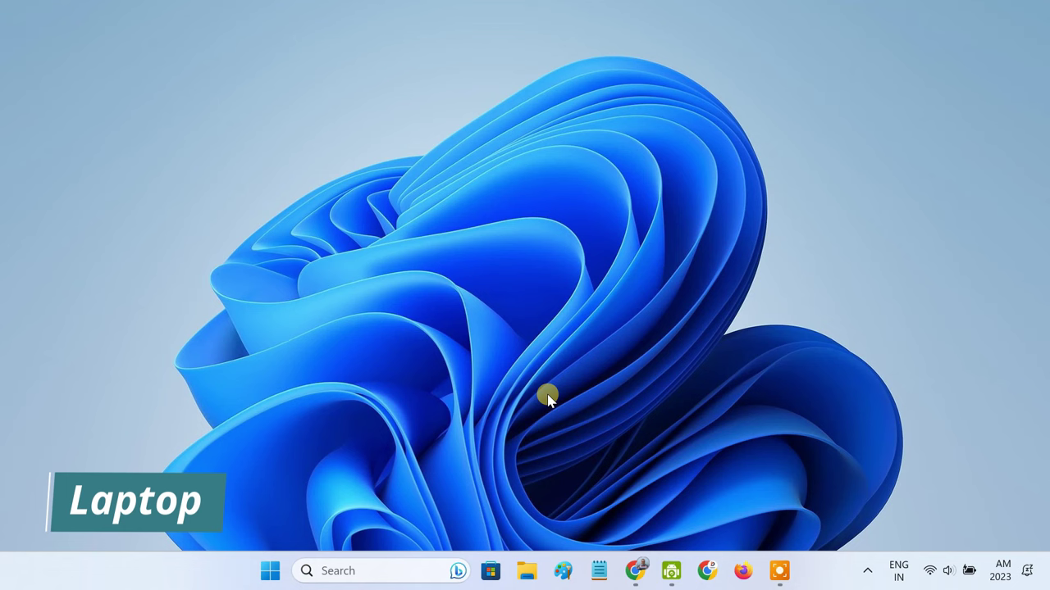
Check in Device Manager that the USB3. 0 capture device is listed under Cameras
{"action": "left_click", "coordinate": [351, 570]}
{"action": "type", "text": "device manager"}
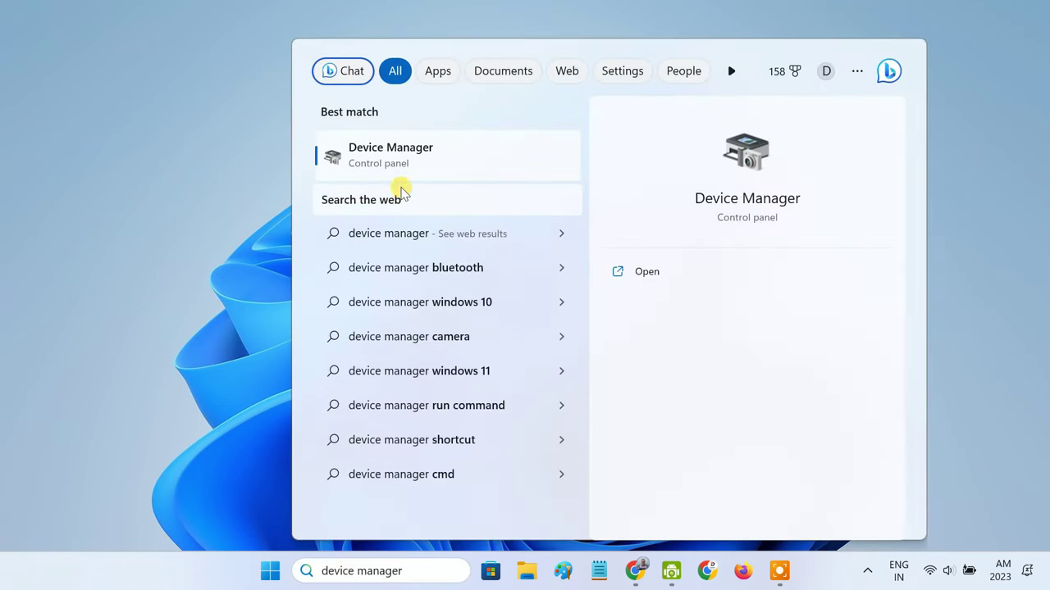
{"action": "left_click", "coordinate": [401, 160]}
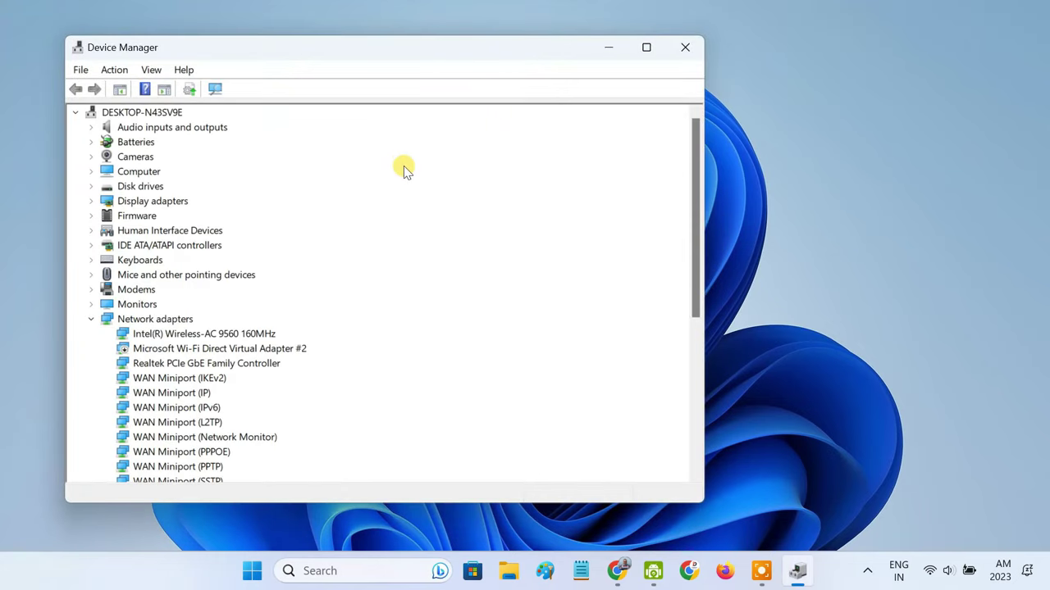
{"action": "left_click", "coordinate": [93, 157]}
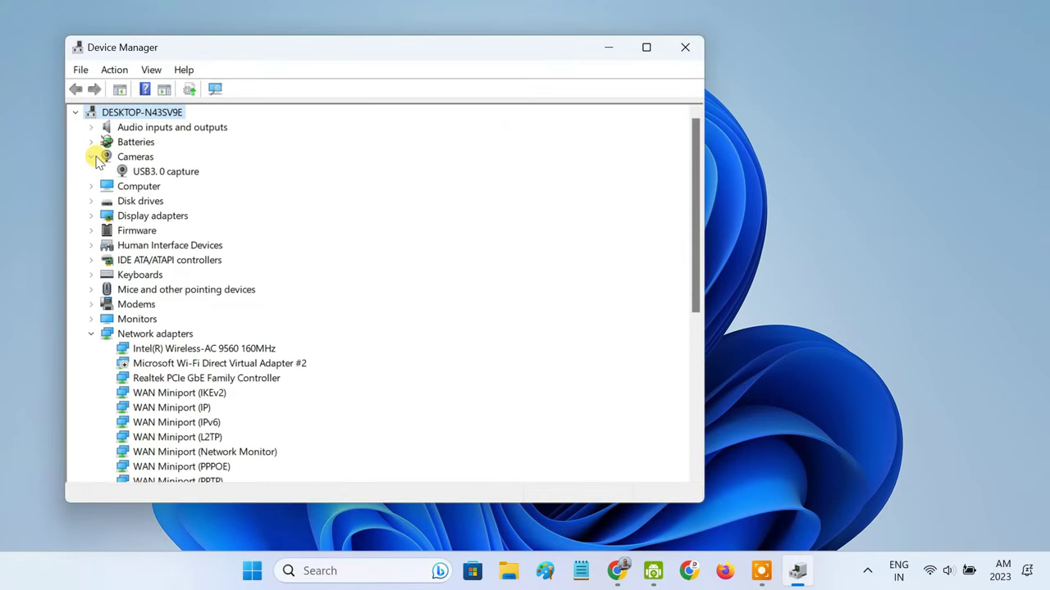
{"action": "left_click", "coordinate": [161, 171]}
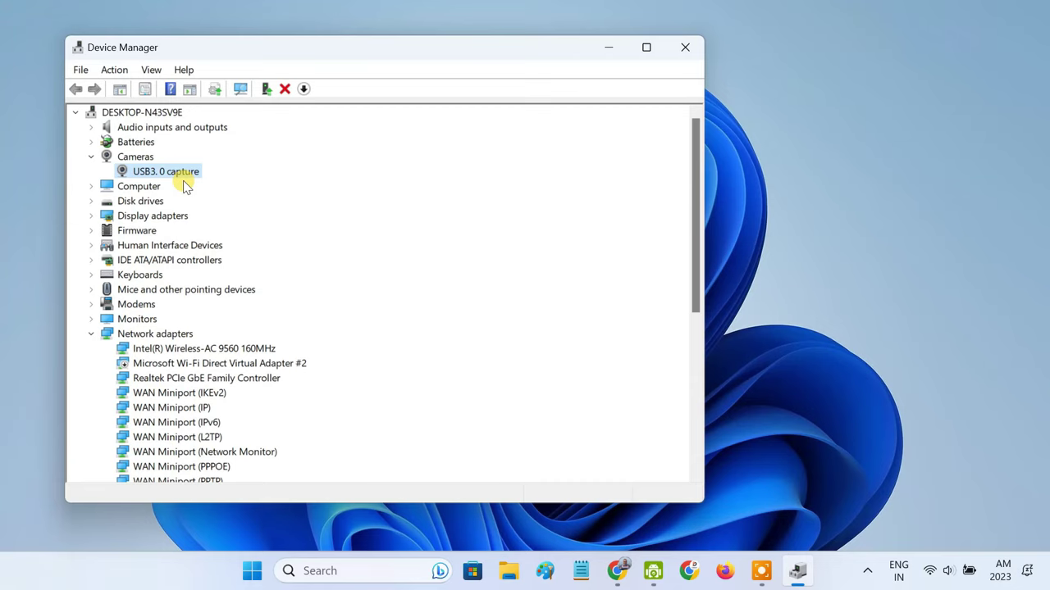
{"action": "left_click", "coordinate": [674, 51]}
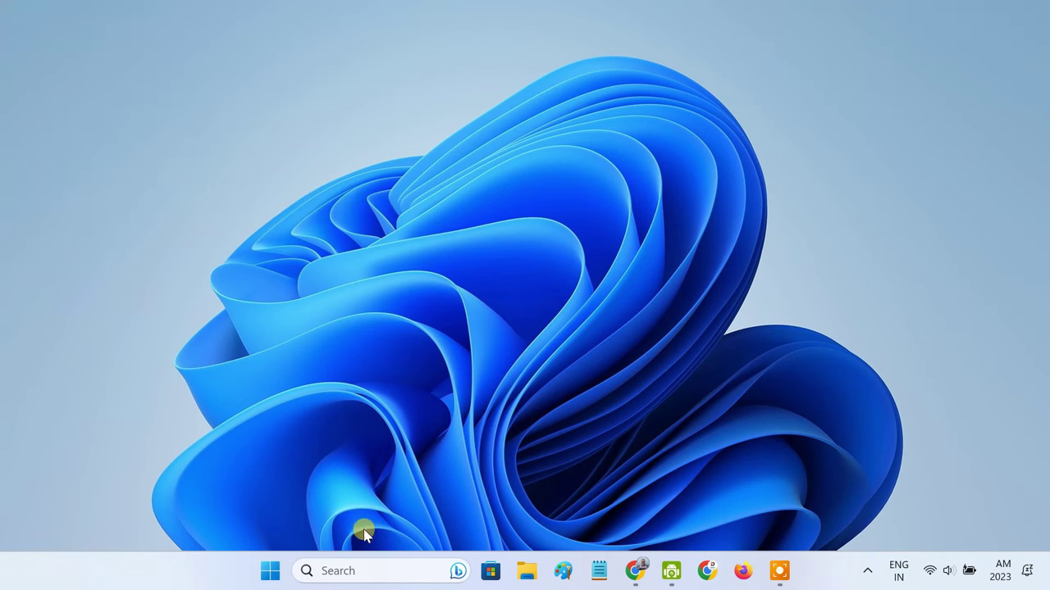
Launch the Windows Camera app to view the capture feed, then close it
{"action": "left_click", "coordinate": [361, 570]}
{"action": "type", "text": "camera"}
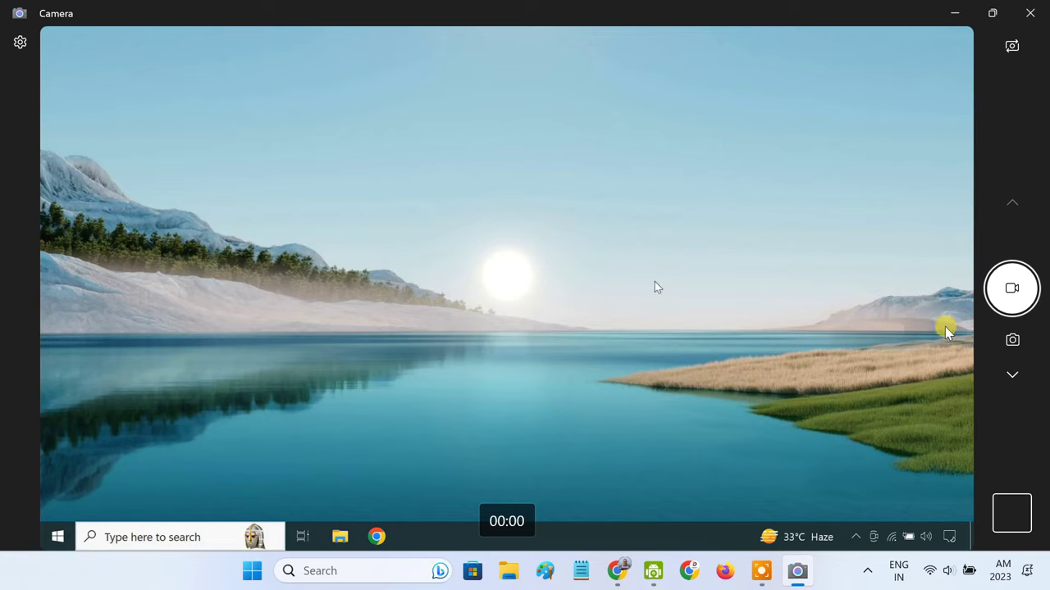
{"action": "left_click", "coordinate": [1030, 14]}
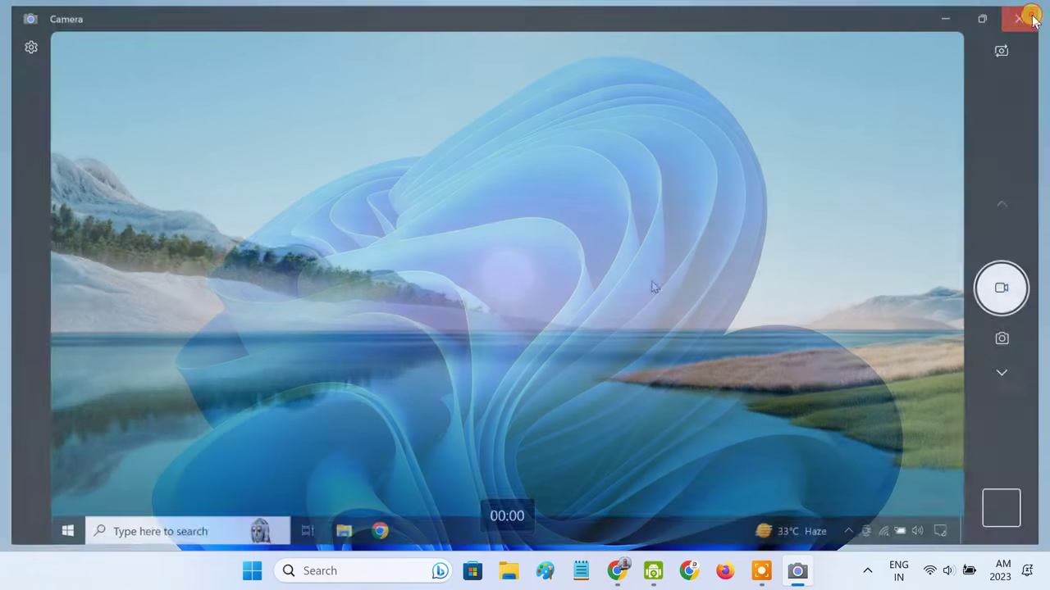
Download the OBS Studio 29.1.1 Windows installer from obsproject.com in Chrome and run it
{"action": "left_click", "coordinate": [633, 568]}
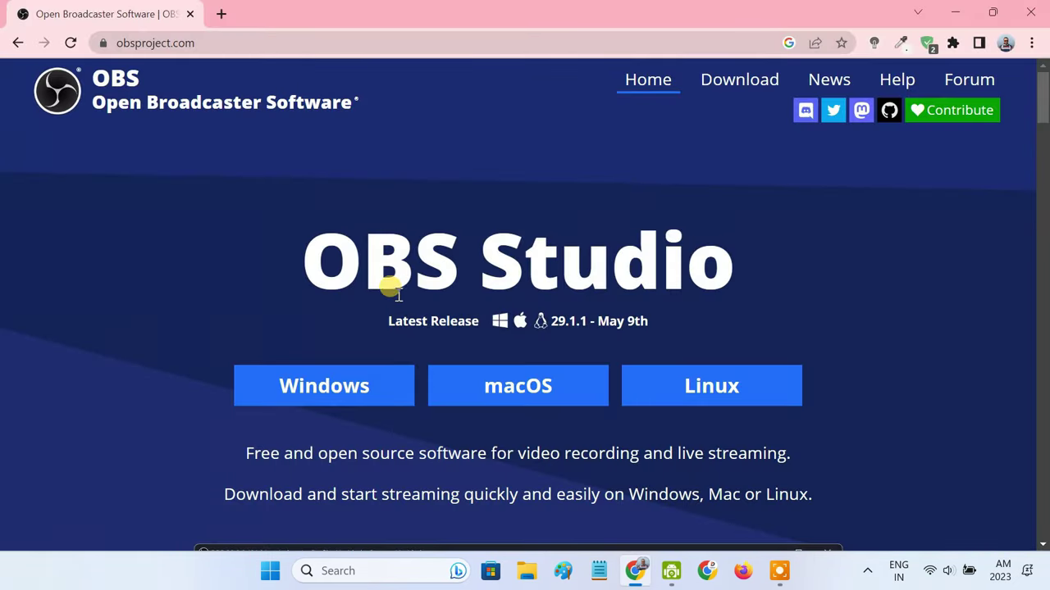
{"action": "left_click_drag", "start_coordinate": [245, 453], "coordinate": [488, 455]}
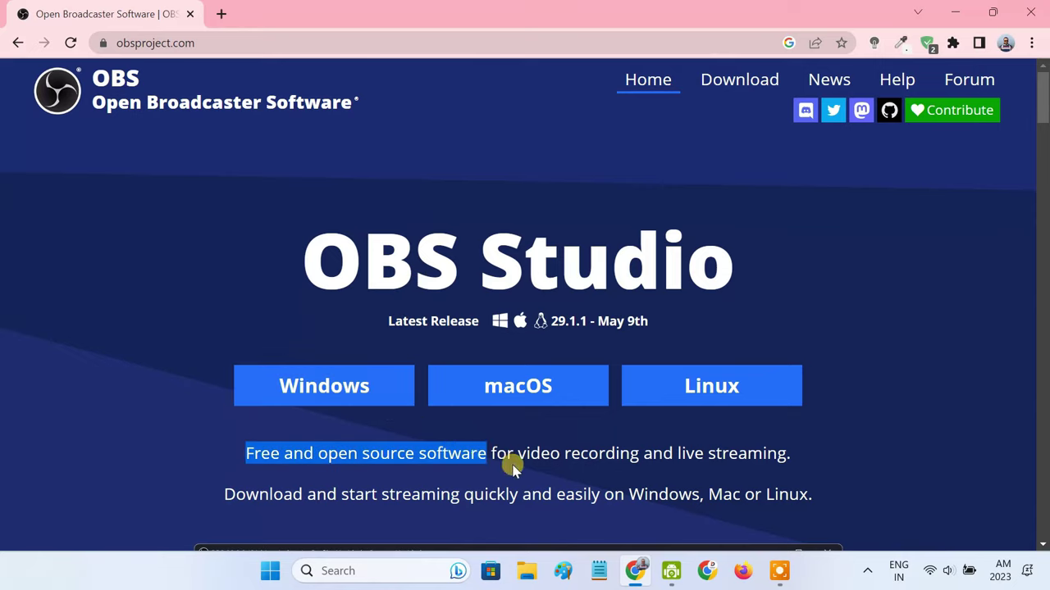
{"action": "left_click", "coordinate": [511, 464]}
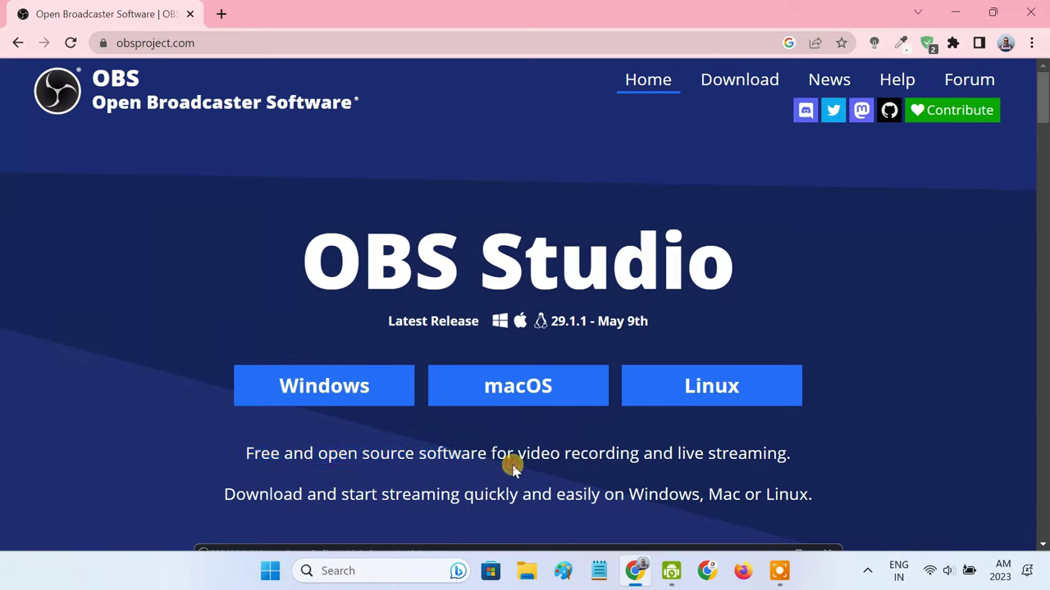
{"action": "left_click", "coordinate": [359, 394]}
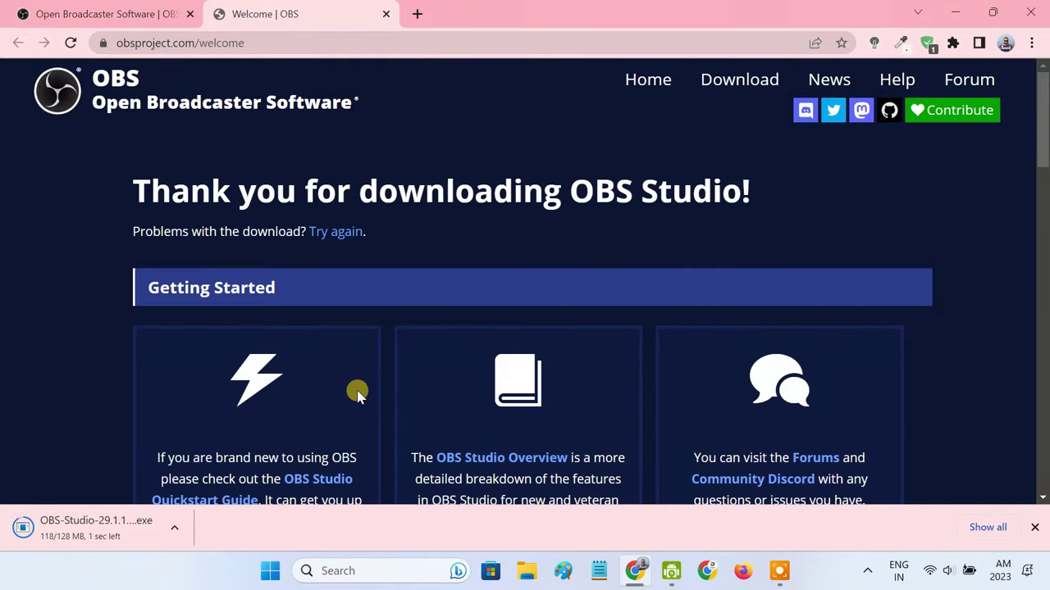
{"action": "left_click", "coordinate": [131, 525]}
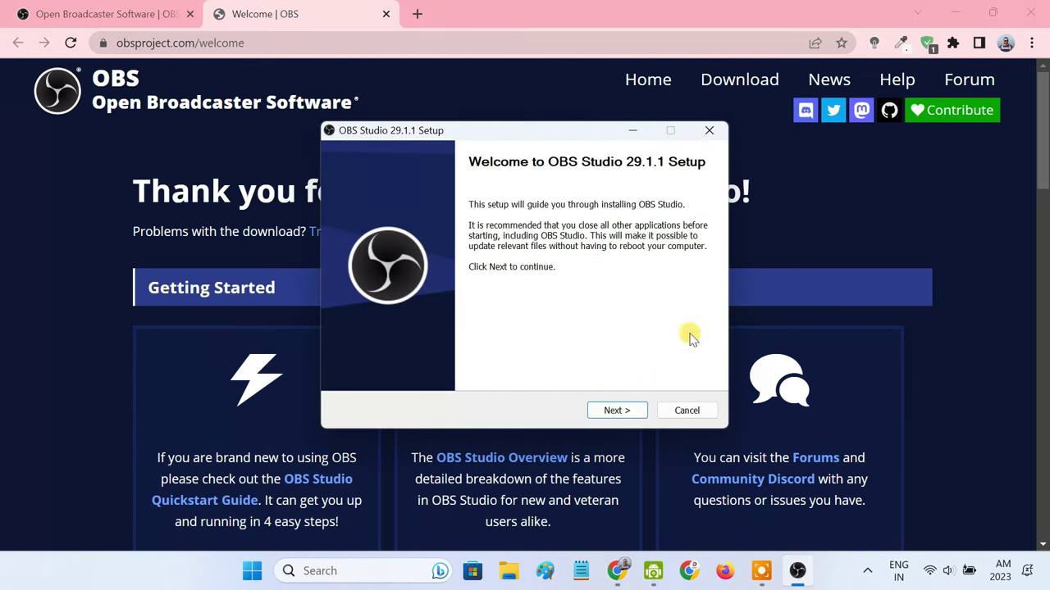
Close the browser, install OBS Studio 29.1.1 with the default settings, and launch it
{"action": "left_click", "coordinate": [1044, 7]}
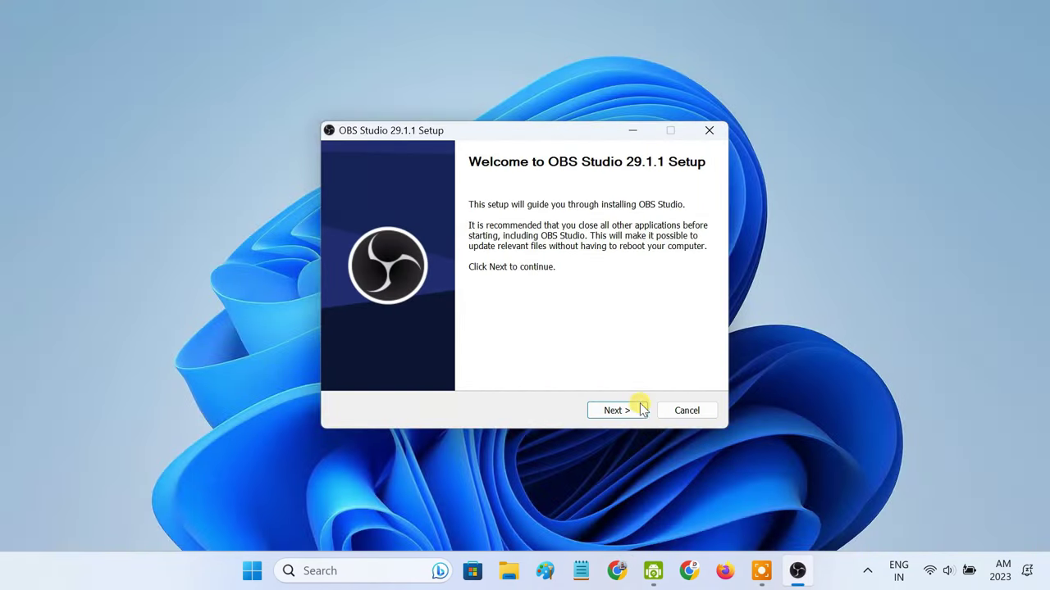
{"action": "left_click", "coordinate": [637, 410]}
{"action": "left_click", "coordinate": [640, 408]}
{"action": "left_click", "coordinate": [640, 408]}
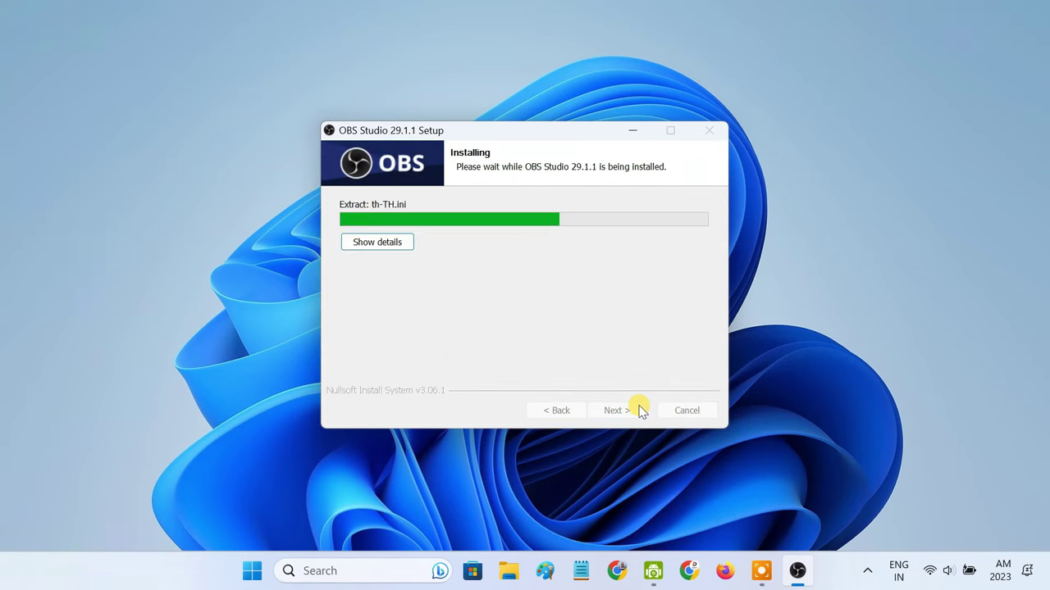
{"action": "left_click", "coordinate": [641, 411]}
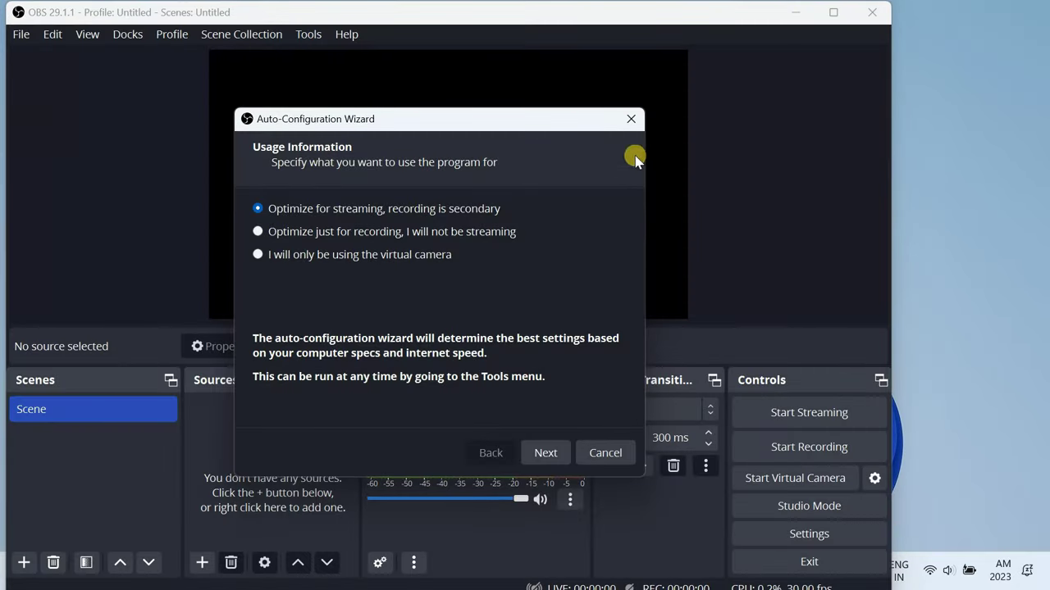
Skip the auto-configuration wizard and add a Video Capture Device source using 'USB3. 0 capture'
{"action": "left_click", "coordinate": [628, 121]}
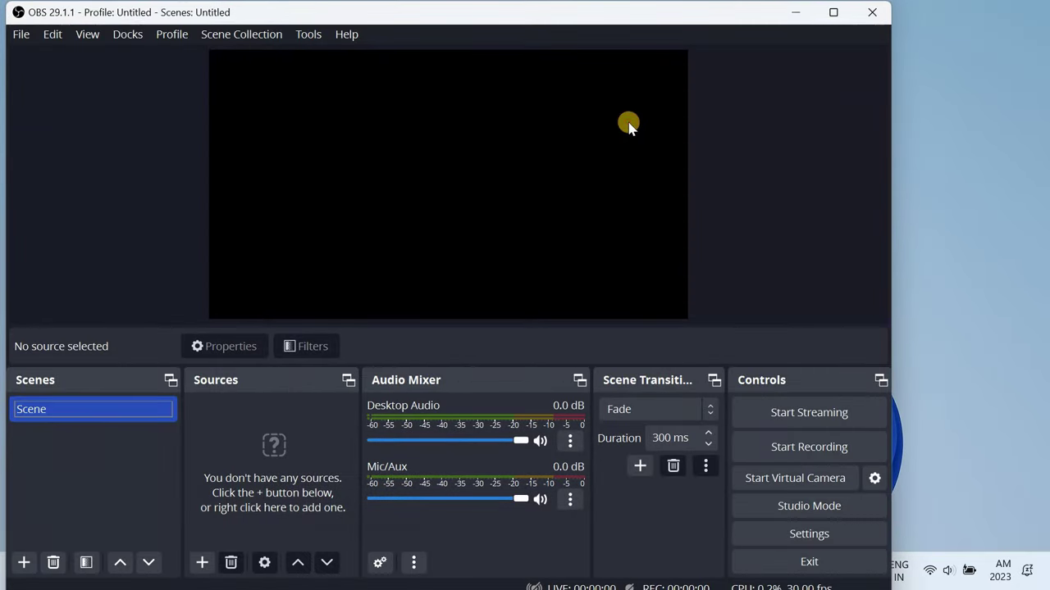
{"action": "left_click", "coordinate": [832, 12]}
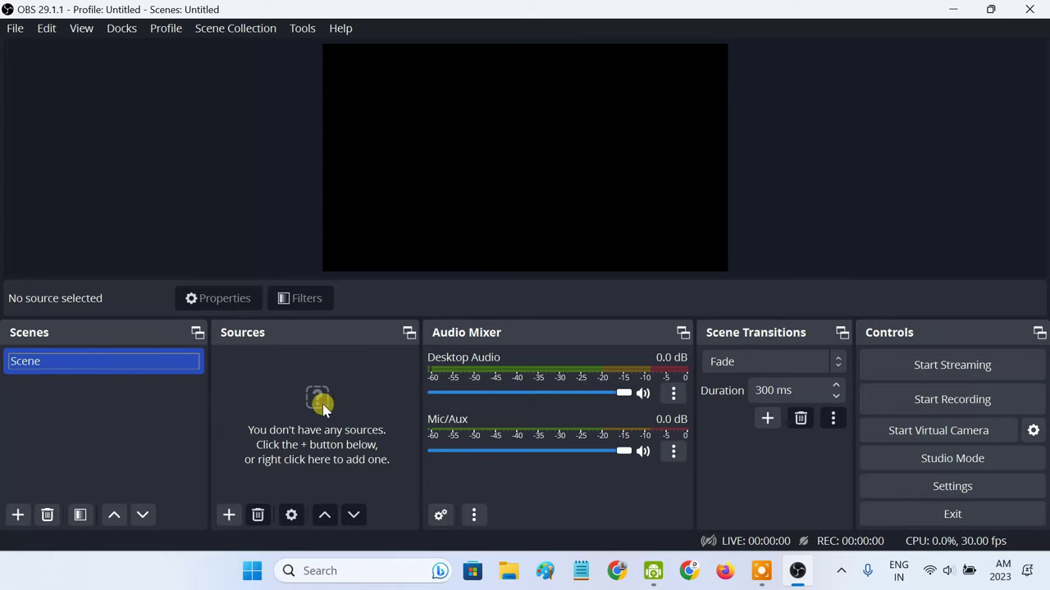
{"action": "left_click", "coordinate": [228, 515]}
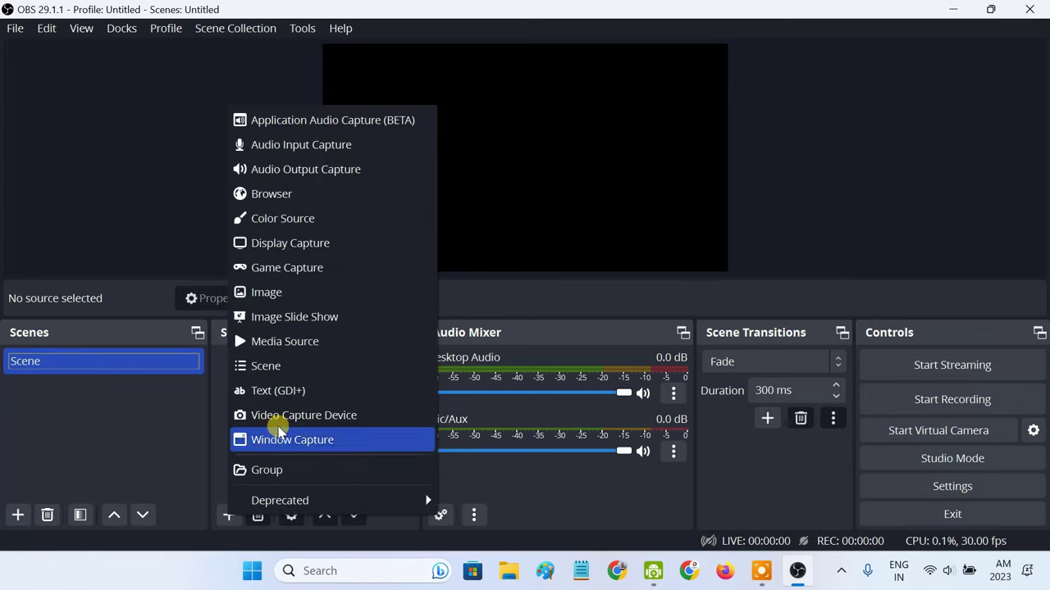
{"action": "left_click", "coordinate": [281, 417]}
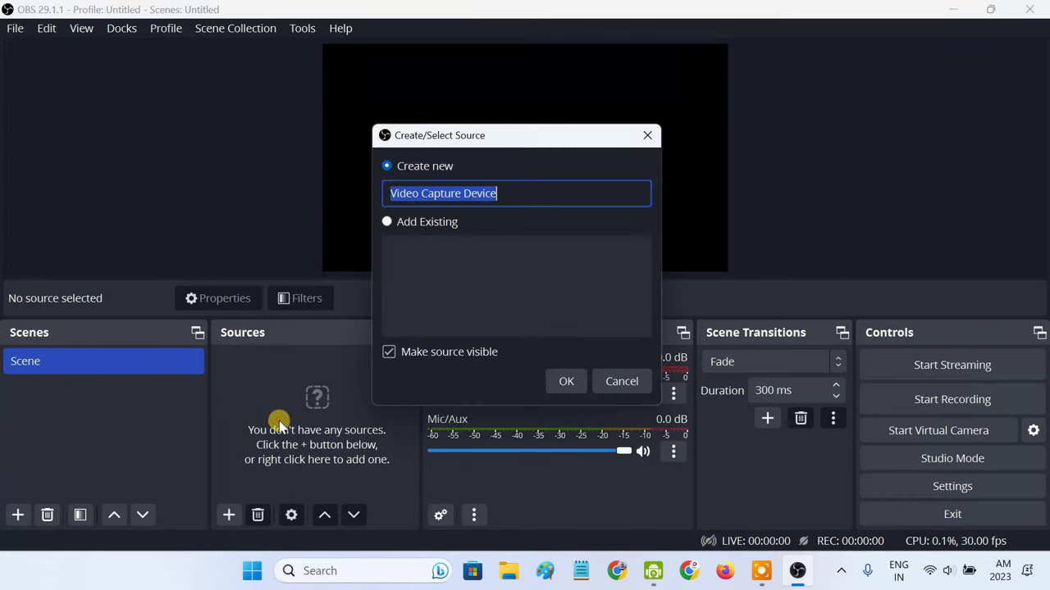
{"action": "left_click", "coordinate": [554, 382]}
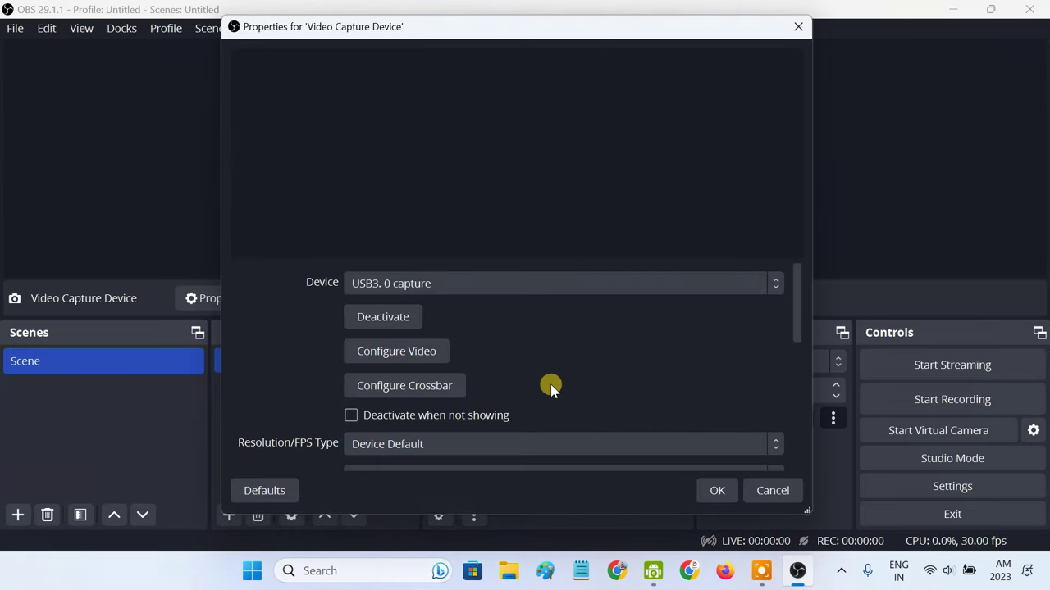
{"action": "left_click", "coordinate": [440, 283]}
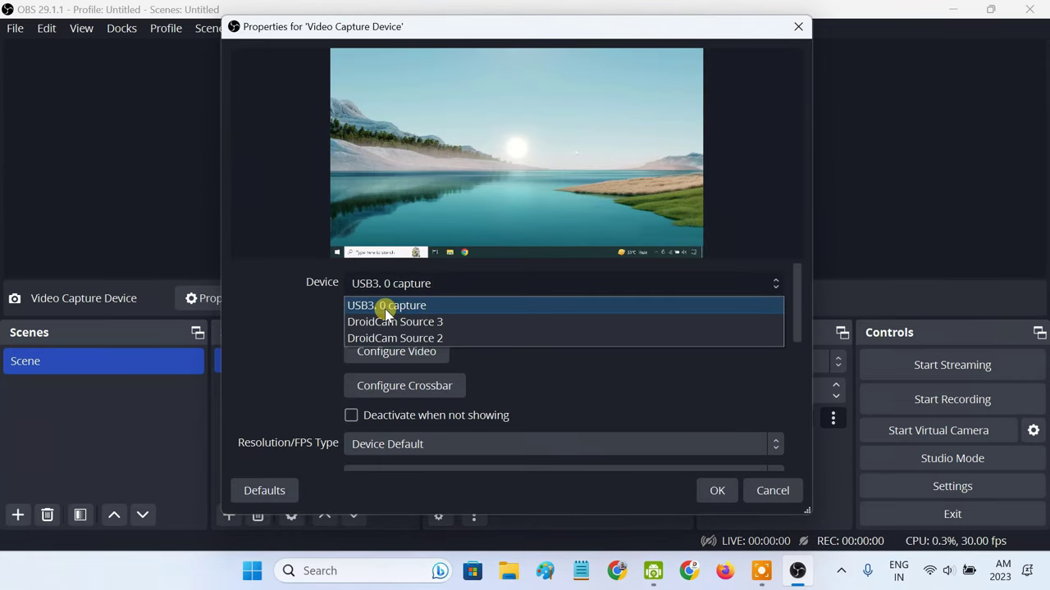
{"action": "left_click", "coordinate": [426, 306]}
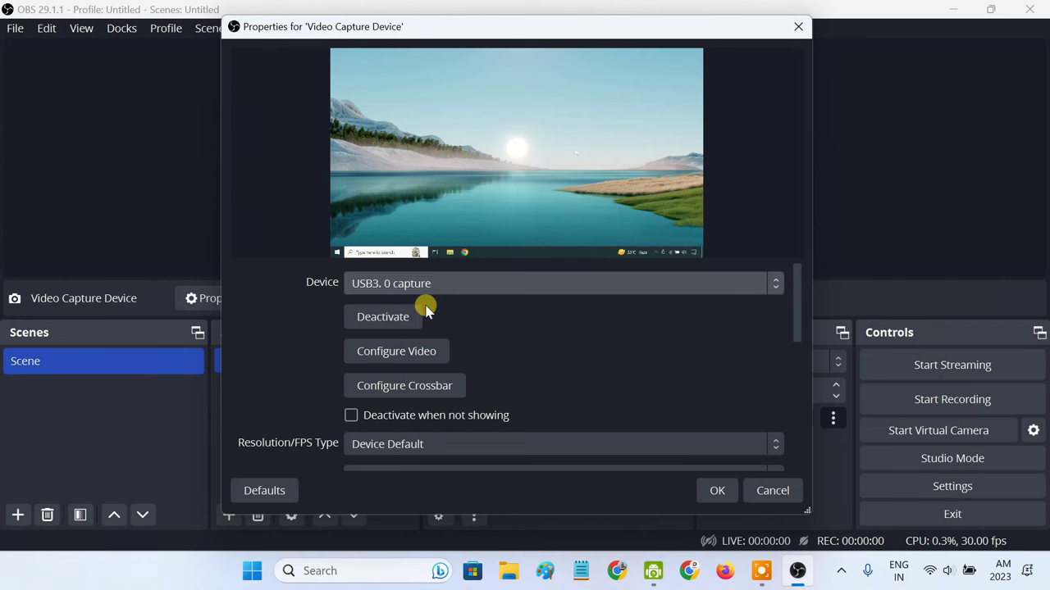
{"action": "left_click", "coordinate": [715, 489]}
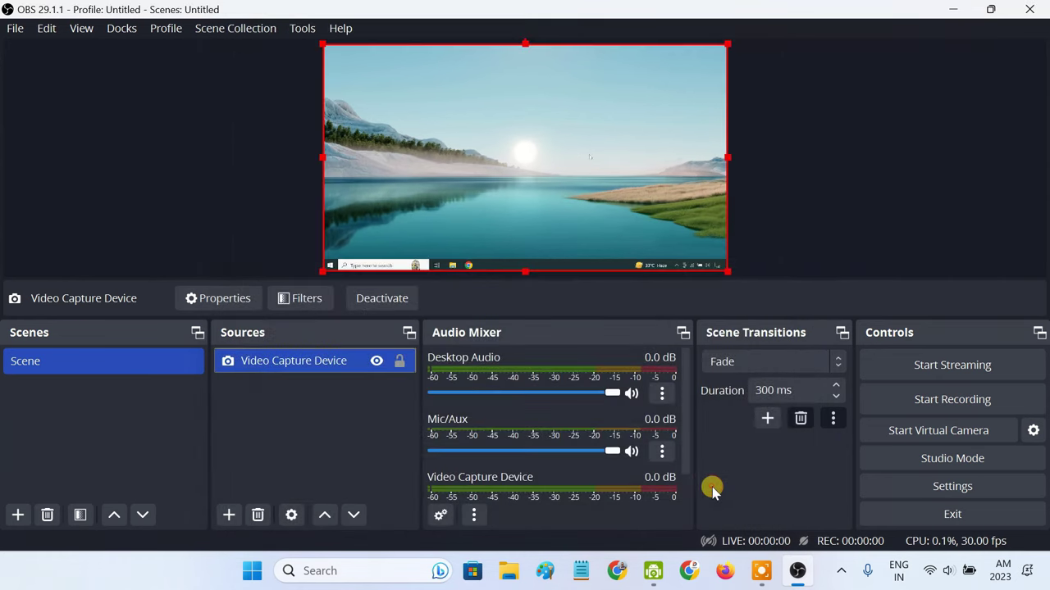
Fit the capture source to the whole canvas with Transform > Fit to screen
{"action": "right_click", "coordinate": [506, 175]}
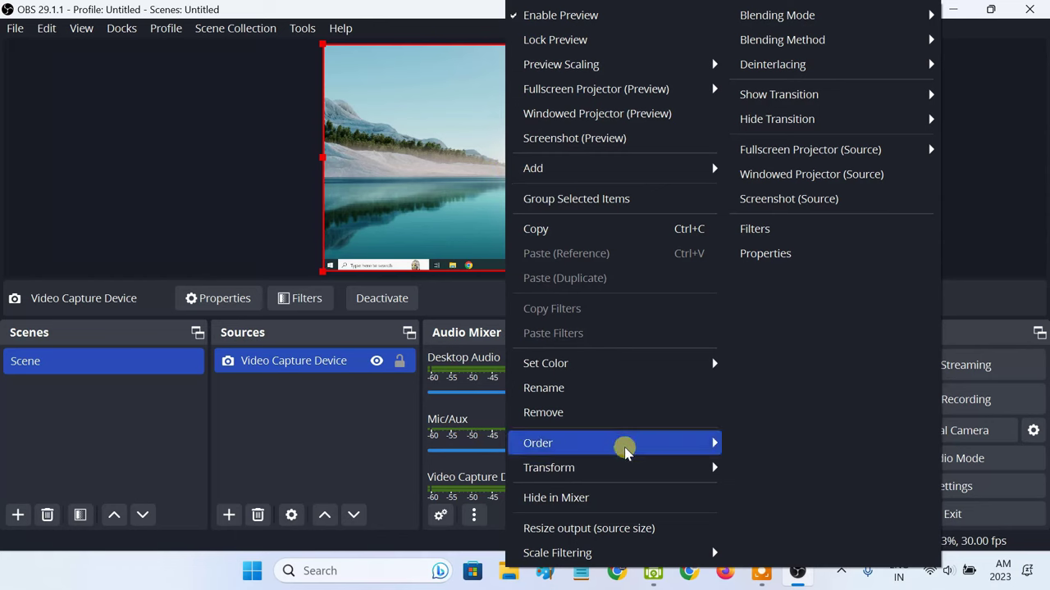
{"action": "mouse_move", "coordinate": [634, 463]}
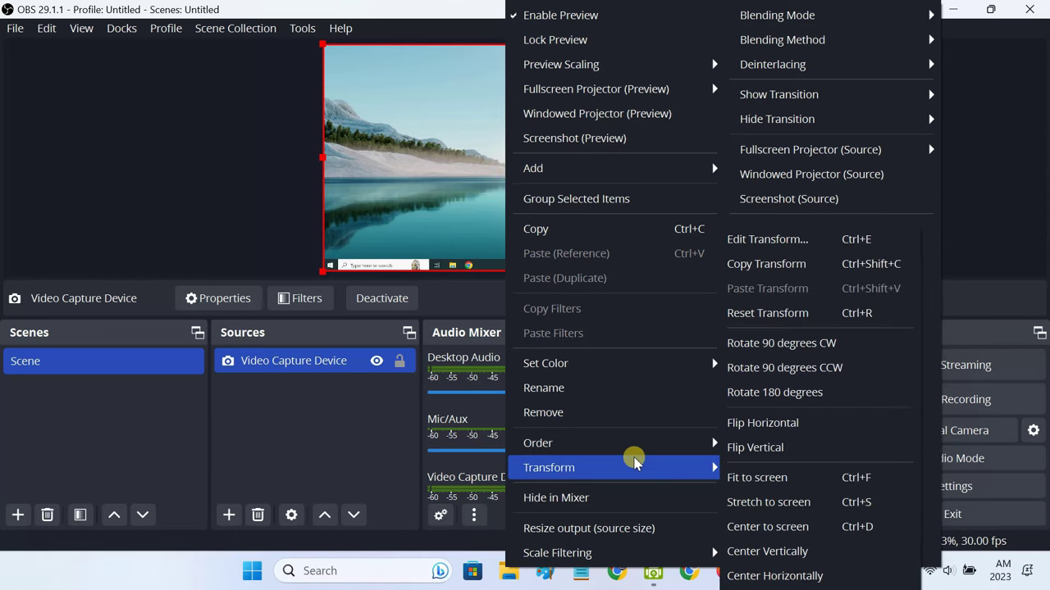
{"action": "left_click", "coordinate": [791, 478]}
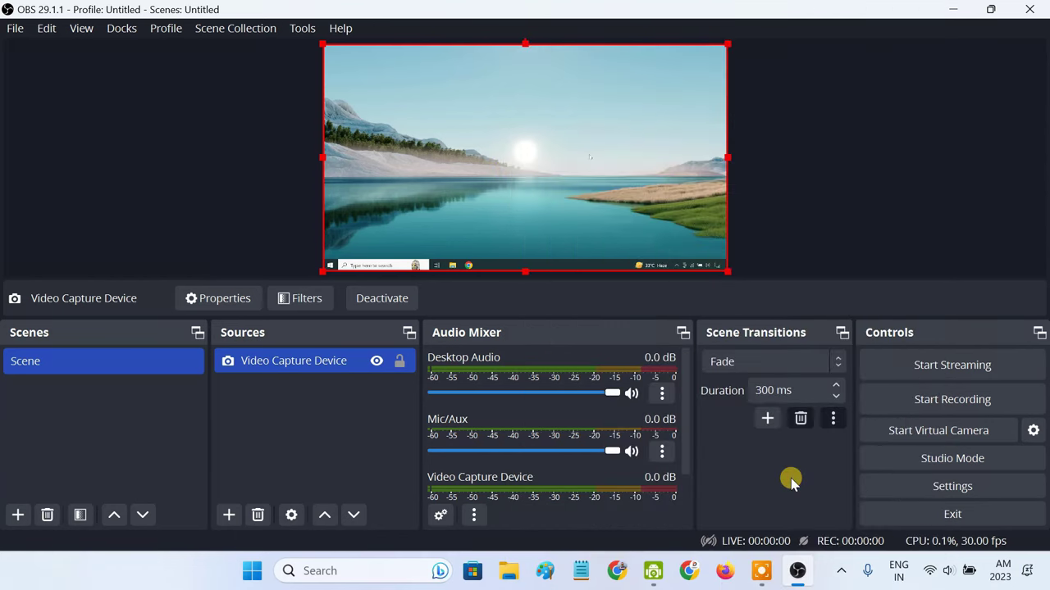
Project the preview fullscreen on DISPLAY1 at 1920x1080
{"action": "right_click", "coordinate": [525, 151]}
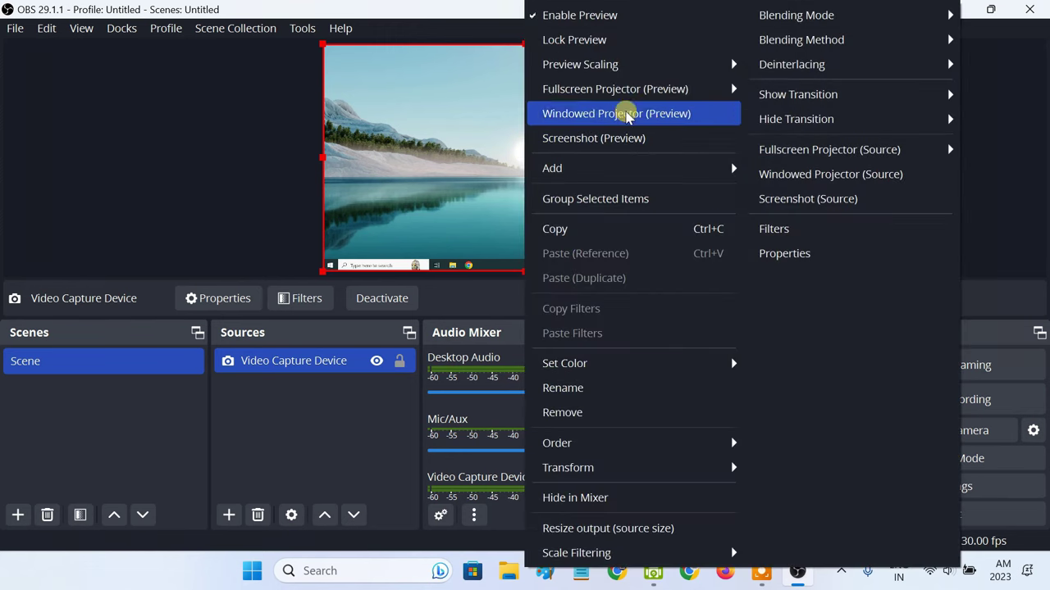
{"action": "mouse_move", "coordinate": [648, 89]}
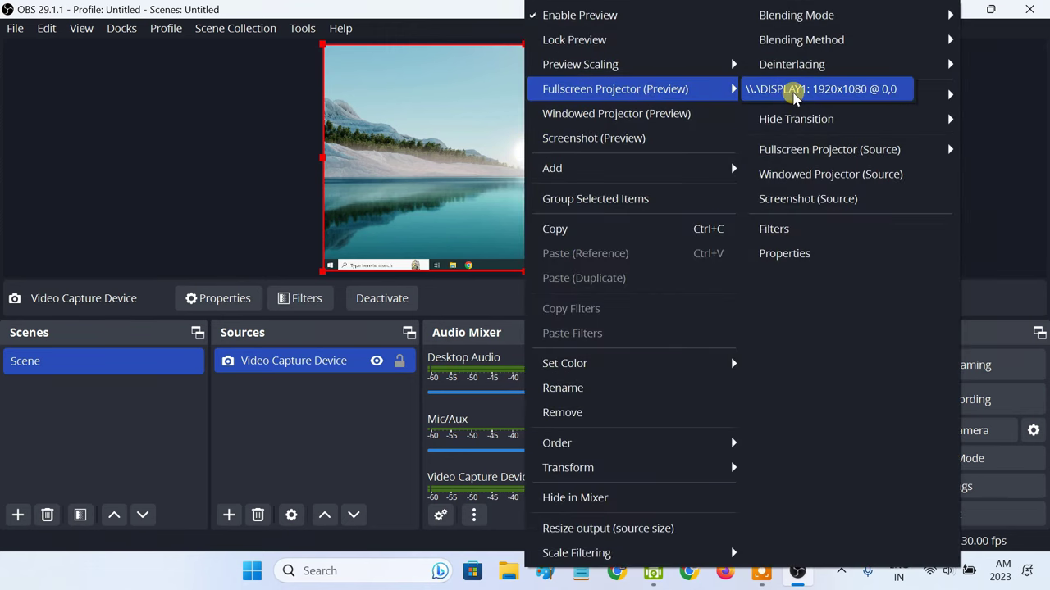
{"action": "left_click", "coordinate": [778, 91]}
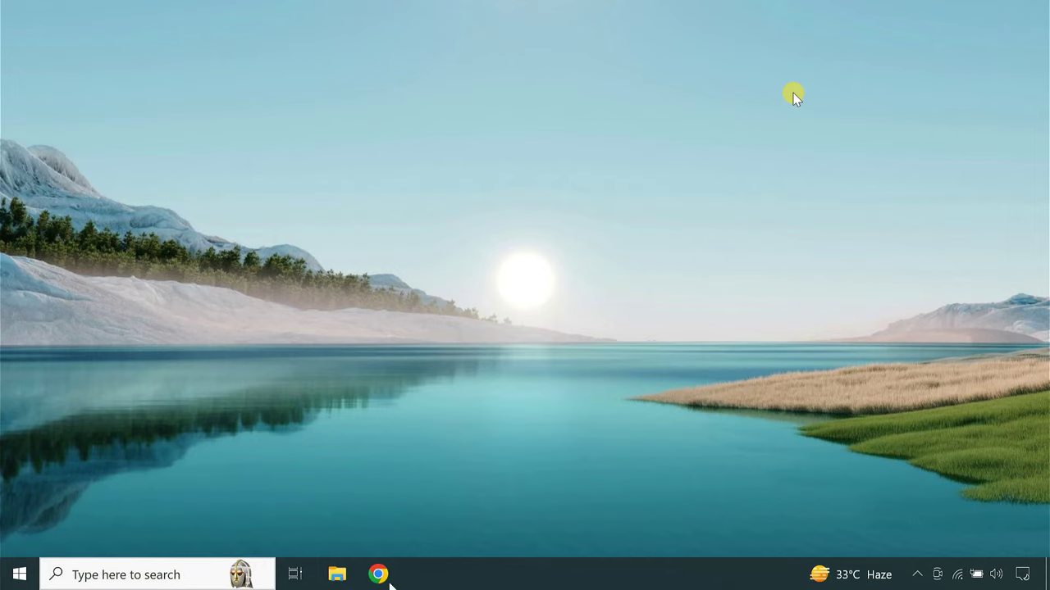
{"action": "left_click", "coordinate": [379, 572]}
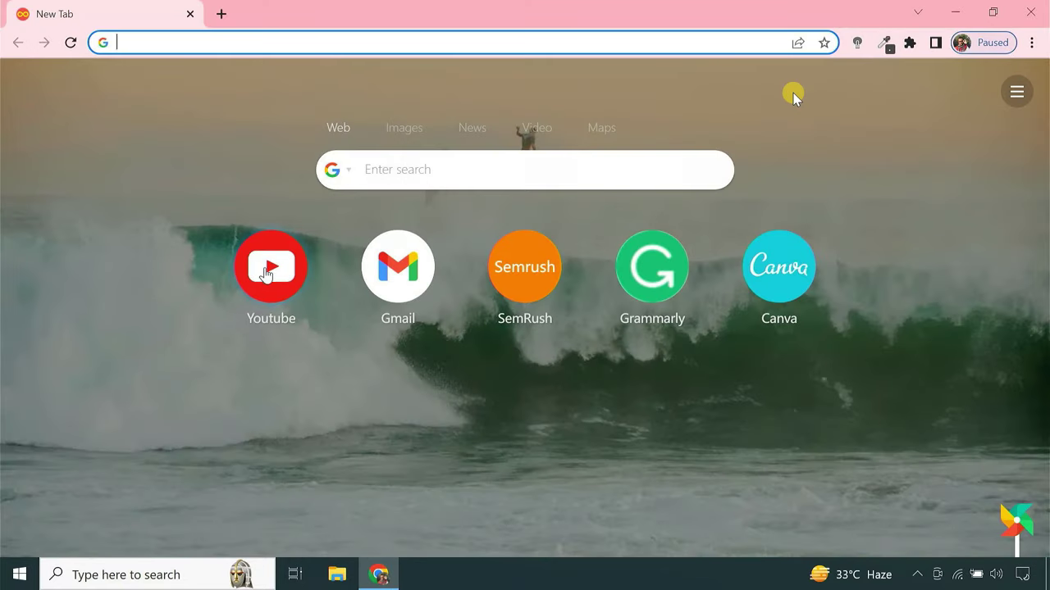
{"action": "left_click", "coordinate": [266, 274]}
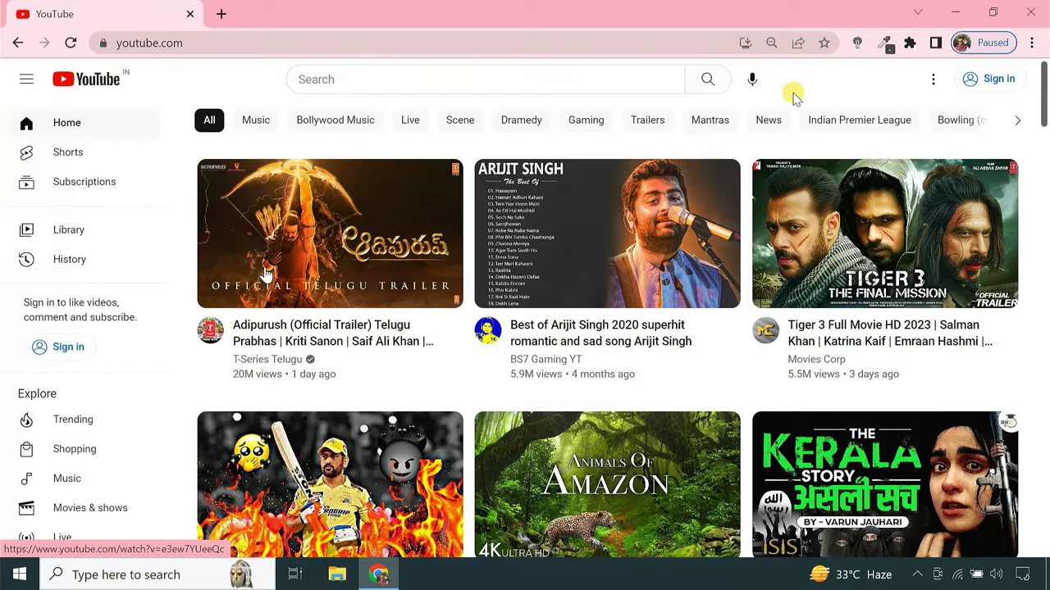
{"action": "left_click", "coordinate": [1029, 13]}
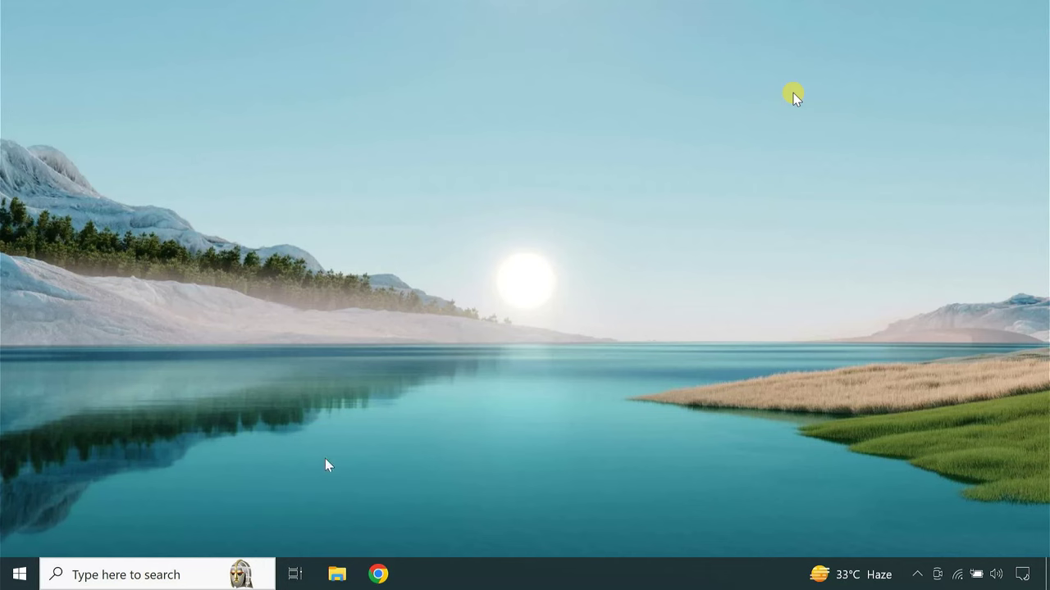
Open the Sound playback device settings through Control Panel's Hardware and Sound
{"action": "left_click", "coordinate": [186, 574]}
{"action": "type", "text": "con"}
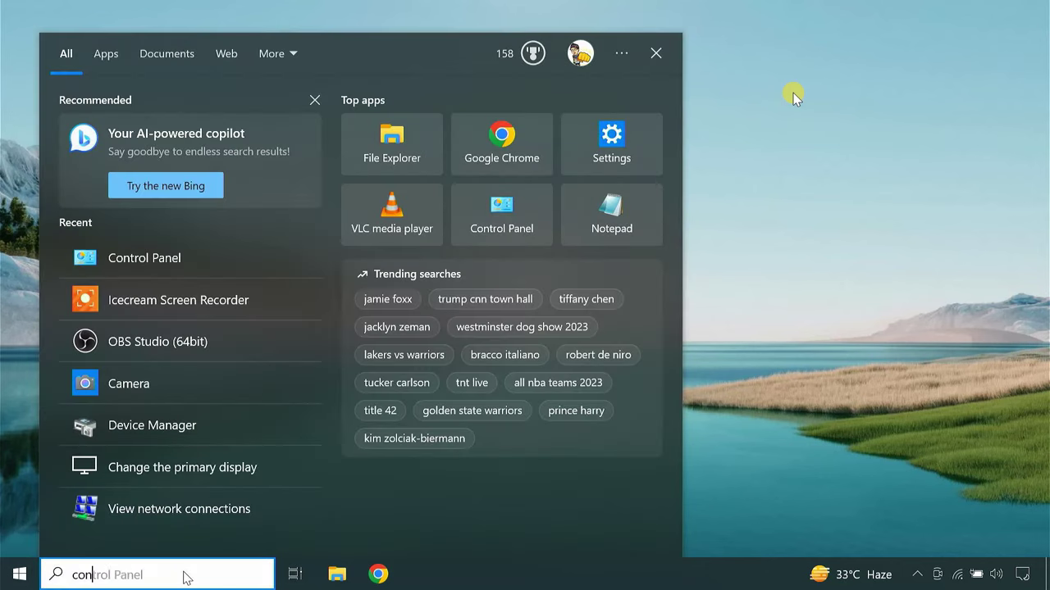
{"action": "type", "text": "trol"}
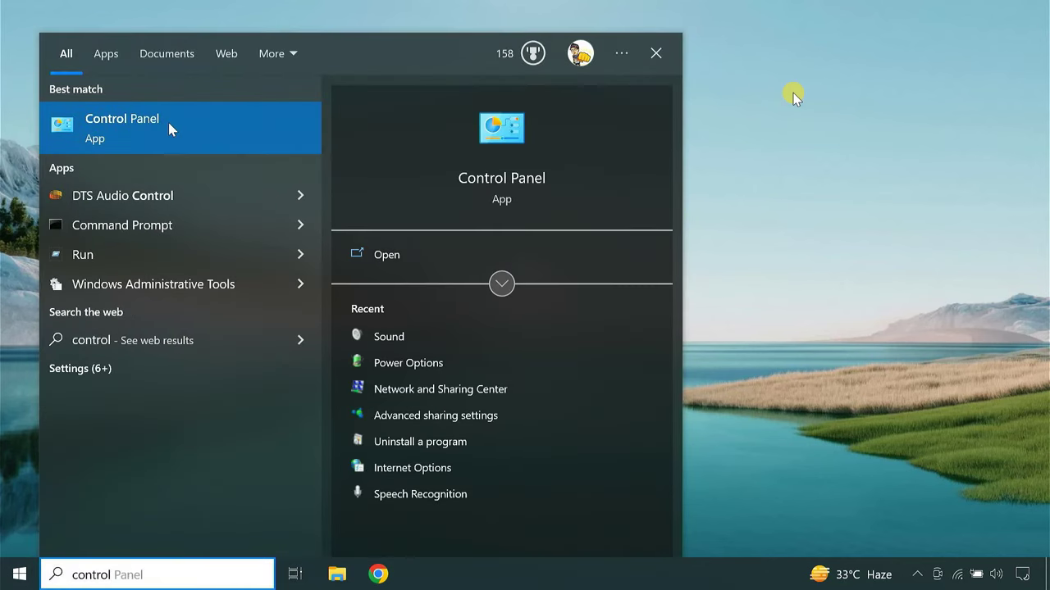
{"action": "left_click", "coordinate": [168, 123]}
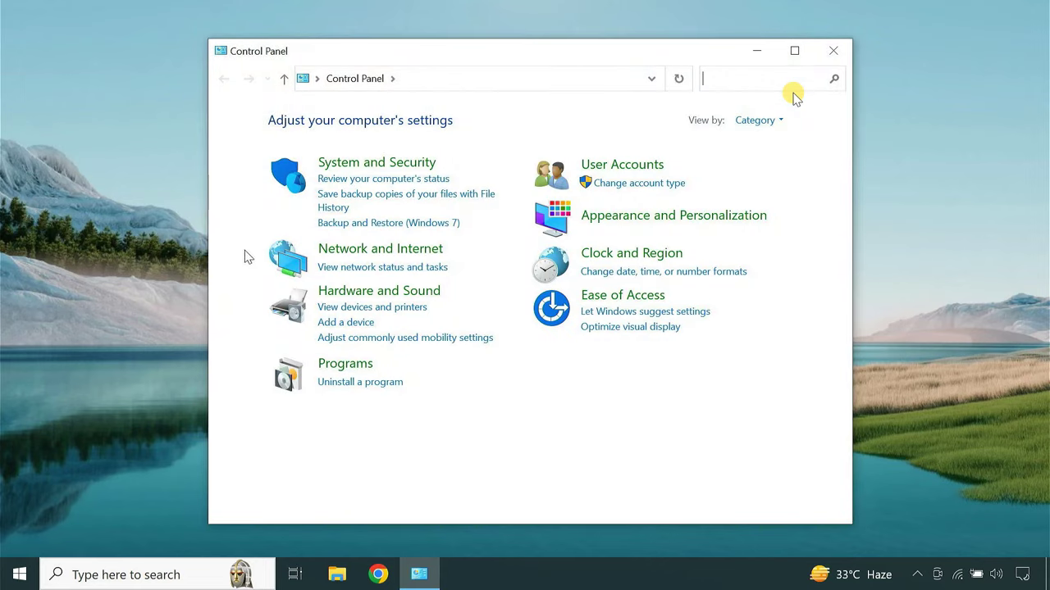
{"action": "left_click", "coordinate": [348, 293]}
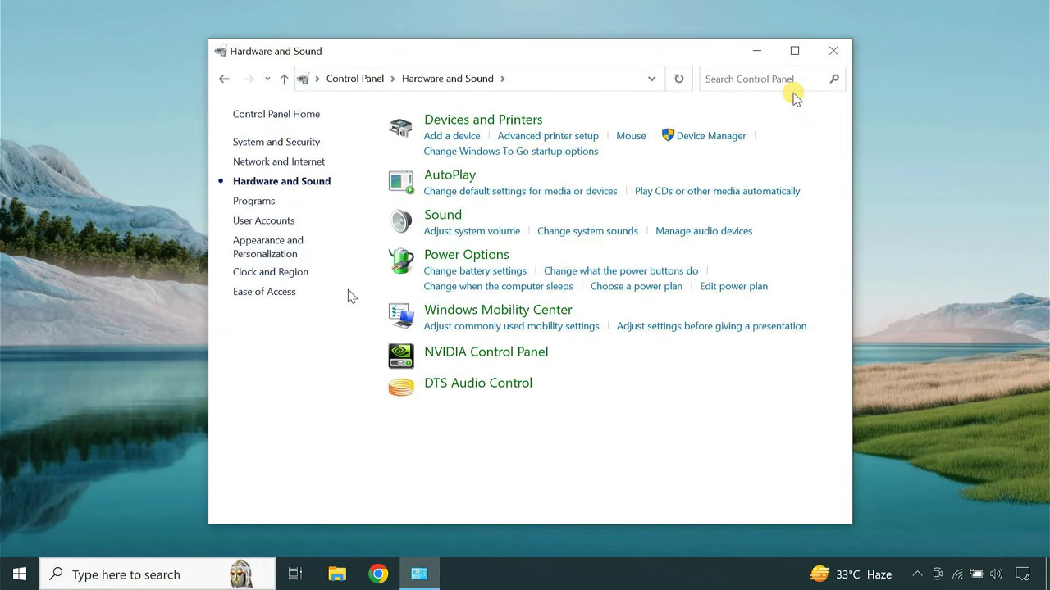
{"action": "left_click", "coordinate": [443, 216]}
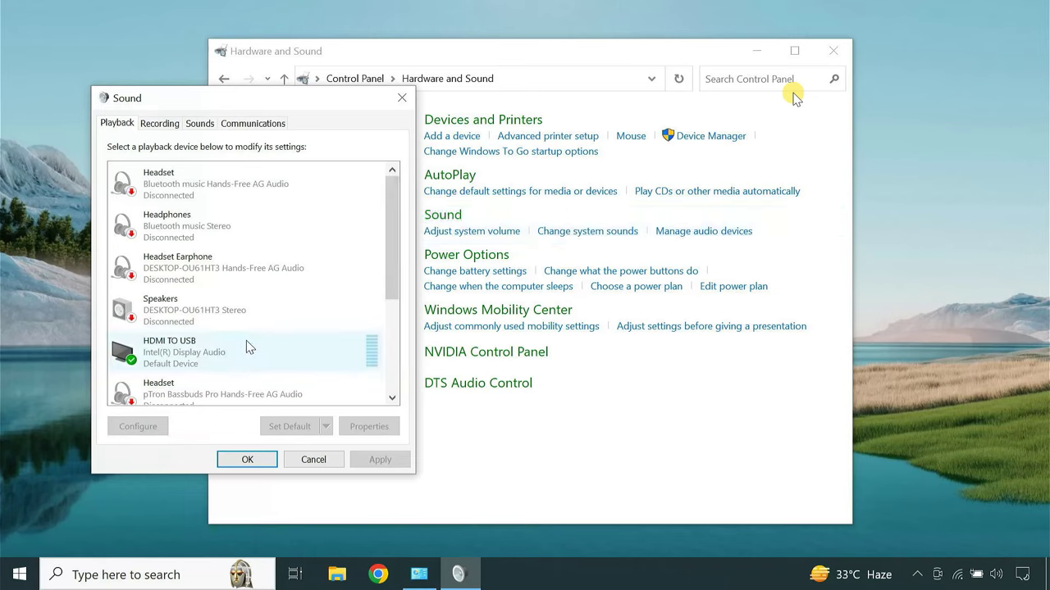
Disable HDMI TO USB, keep Speaker/Headphone as the default device, and close the windows
{"action": "right_click", "coordinate": [196, 354]}
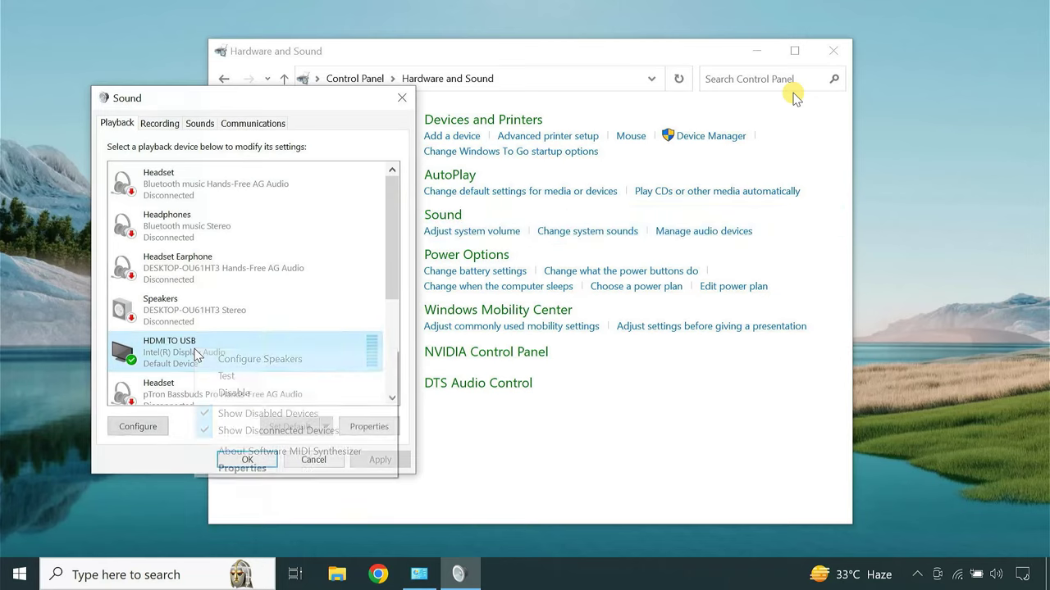
{"action": "left_click", "coordinate": [258, 402]}
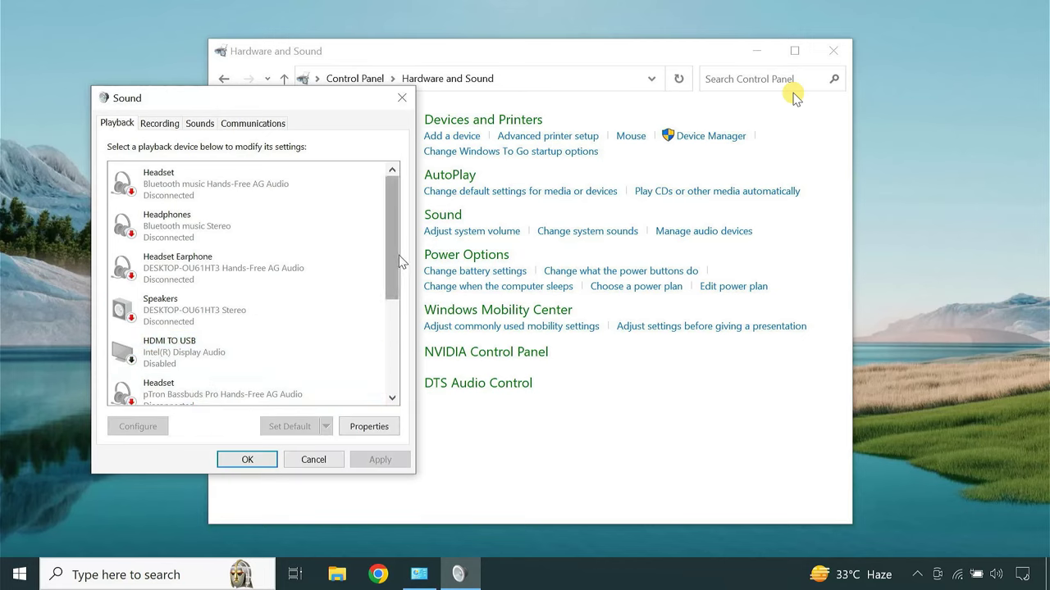
{"action": "left_click_drag", "start_coordinate": [394, 264], "coordinate": [405, 361]}
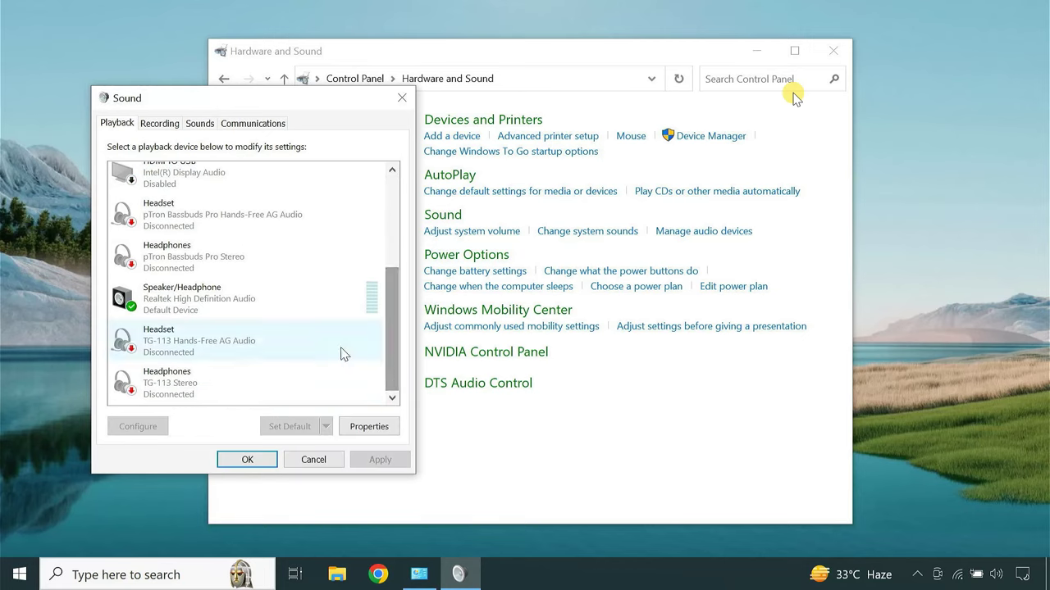
{"action": "left_click", "coordinate": [197, 301]}
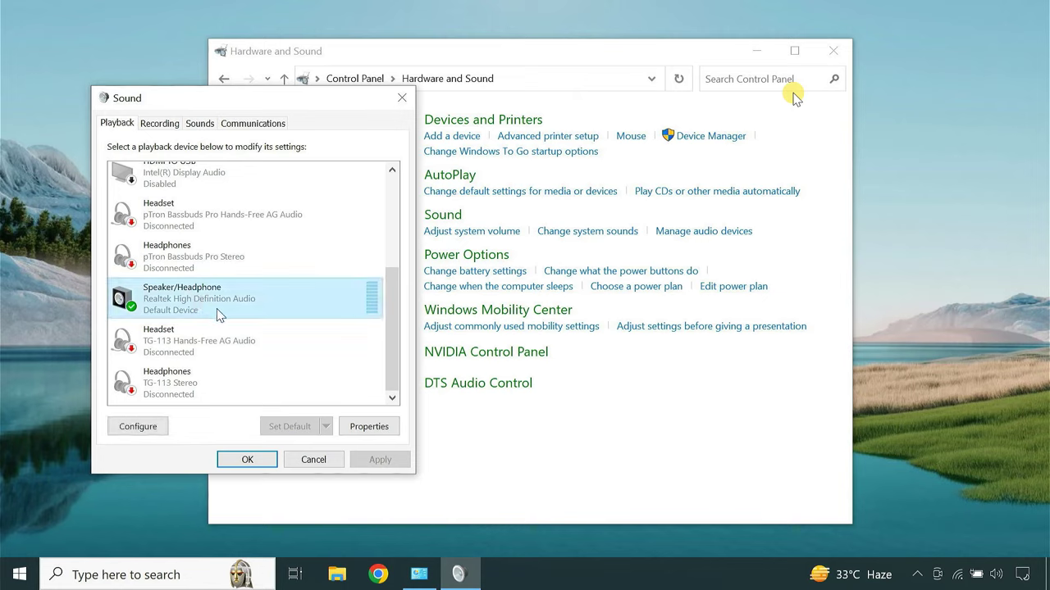
{"action": "left_click", "coordinate": [263, 461]}
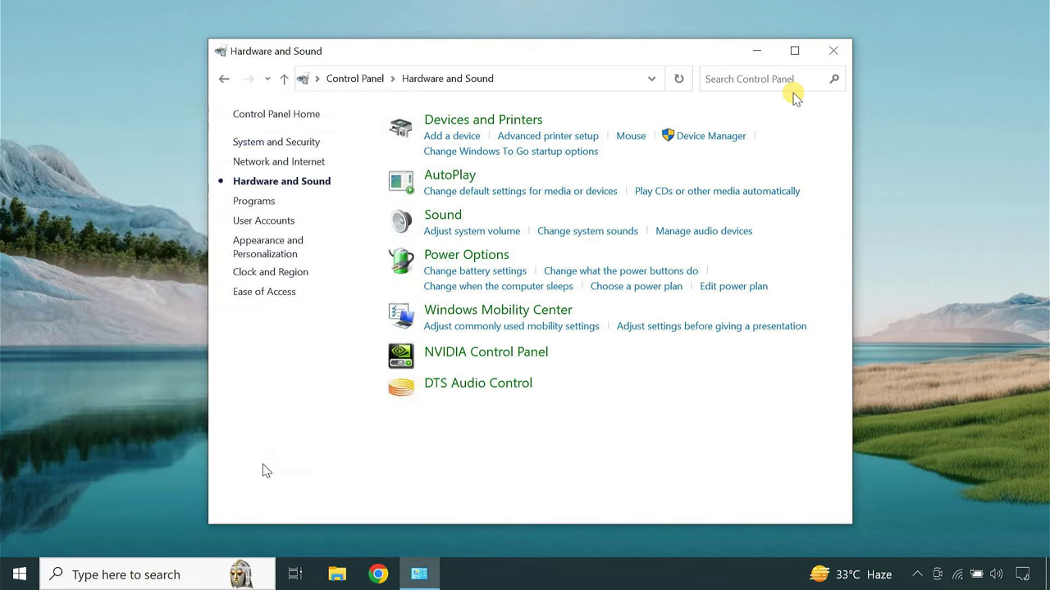
{"action": "left_click", "coordinate": [833, 50]}
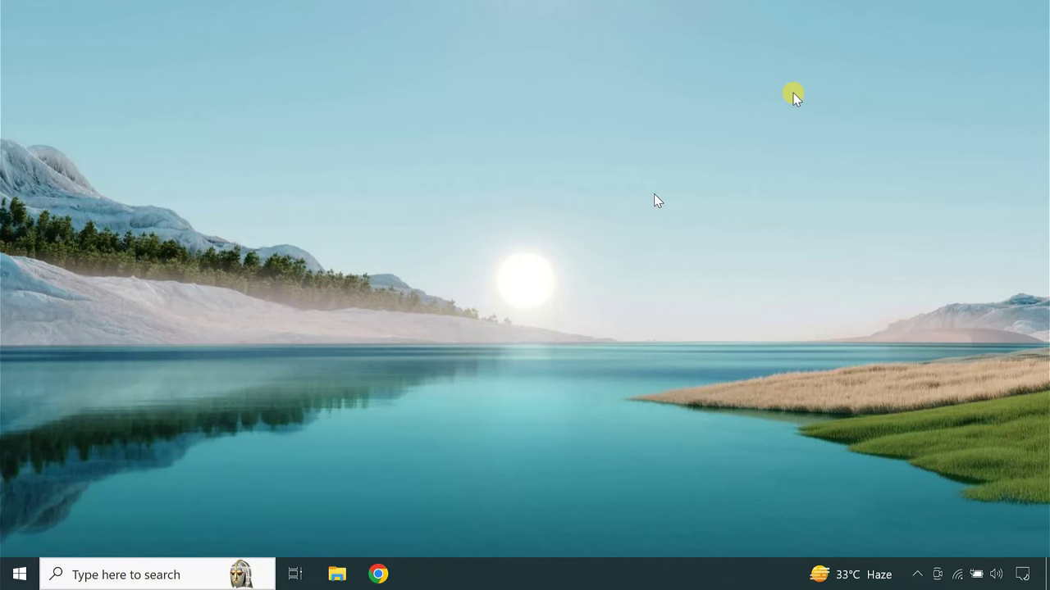
Exit the fullscreen projector with Esc and close the OBS Studio window
{"action": "key", "text": "Escape"}
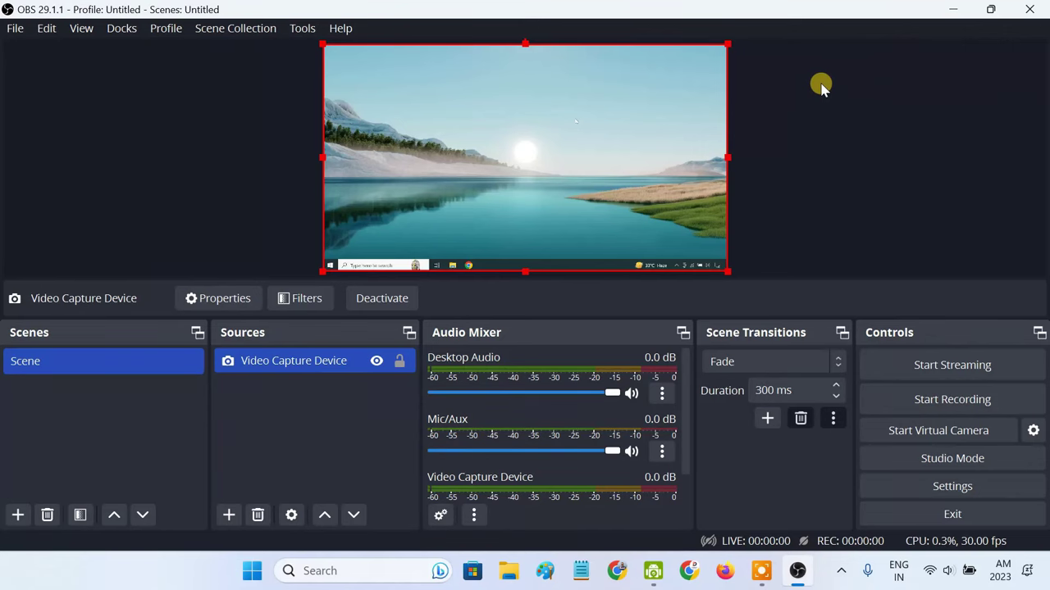
{"action": "left_click", "coordinate": [1027, 11]}
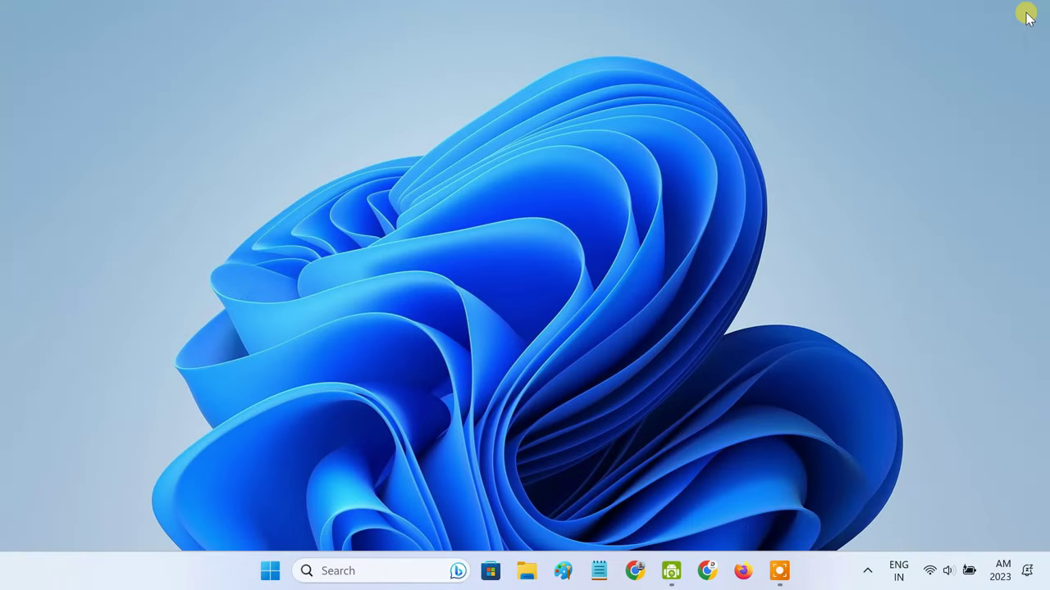